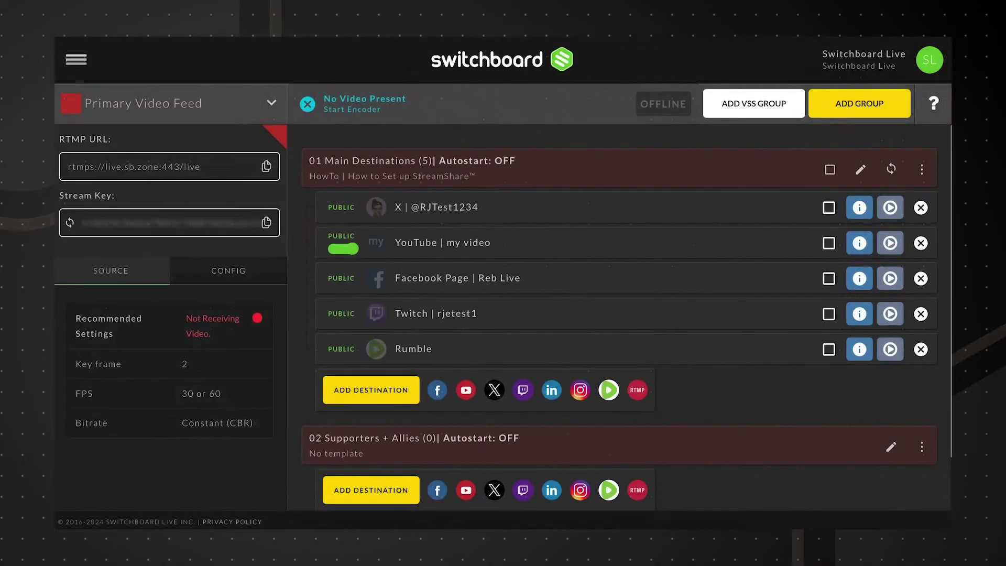
# - Add a new Viral StreamShare group and open its settings dialog
pyautogui.click(754, 104)
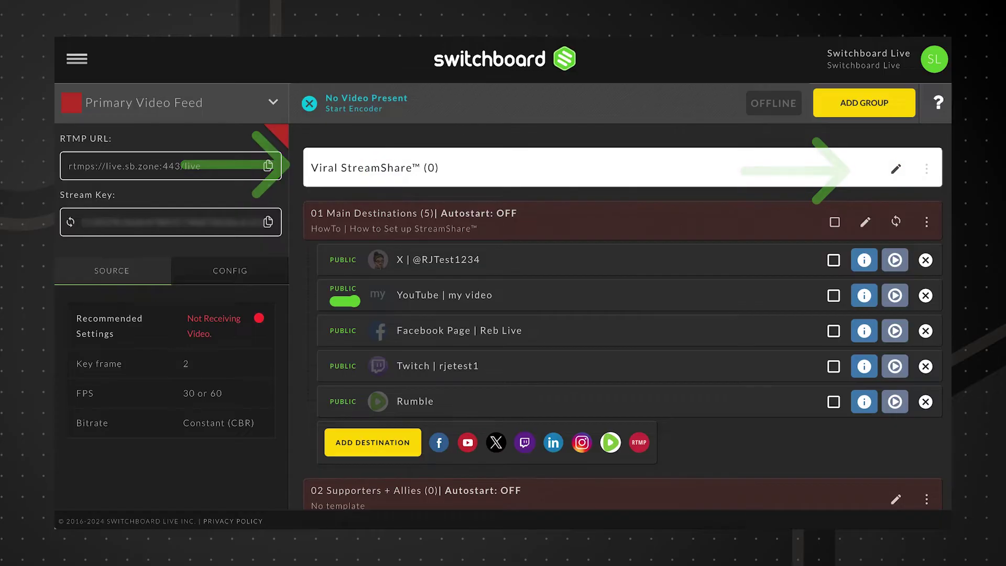
pyautogui.click(898, 171)
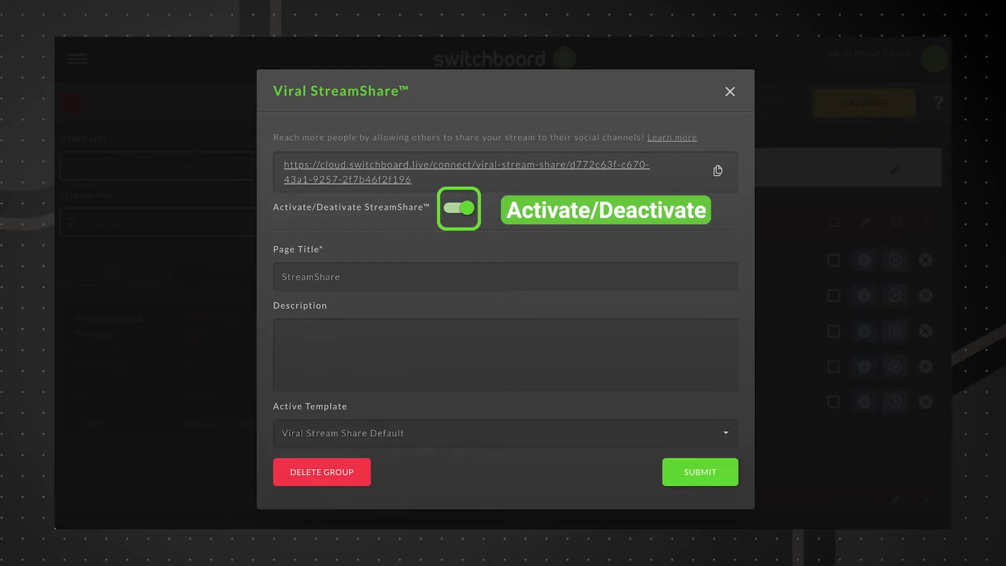
pyautogui.click(461, 212)
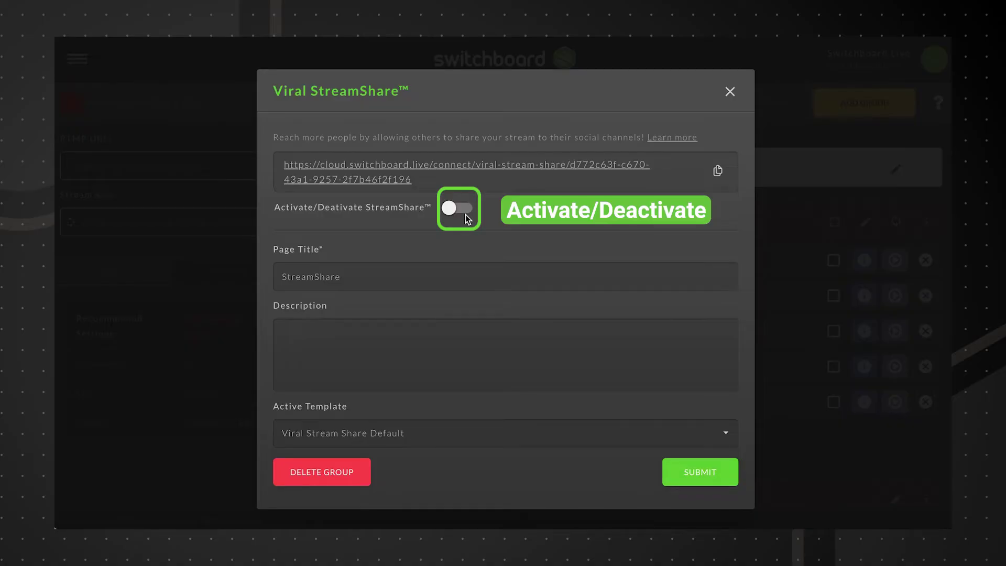
pyautogui.click(459, 208)
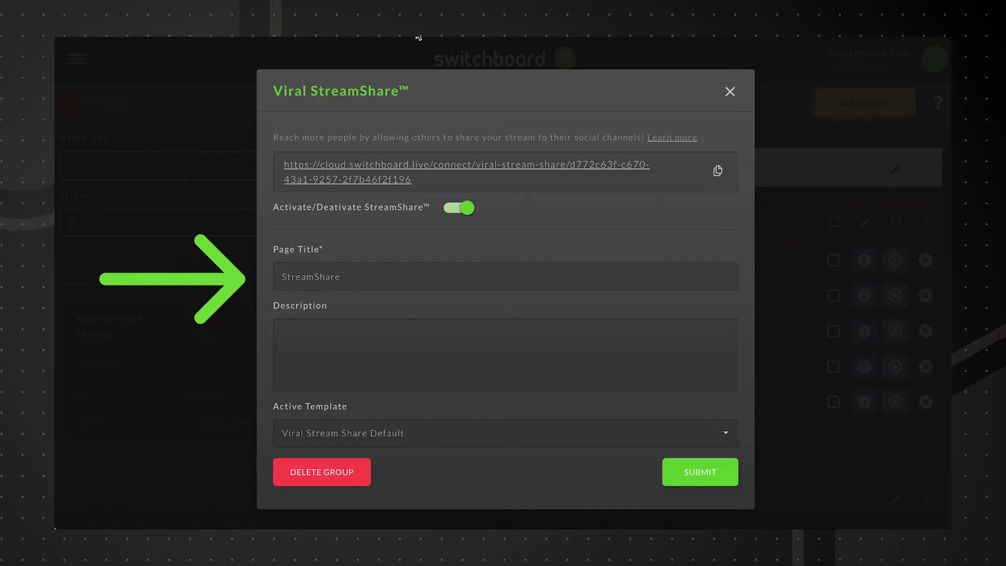
# - Title the page '🙏 Thanks for your Support!' and write a description asking viewers to authorize their channels
pyautogui.doubleClick(354, 279)
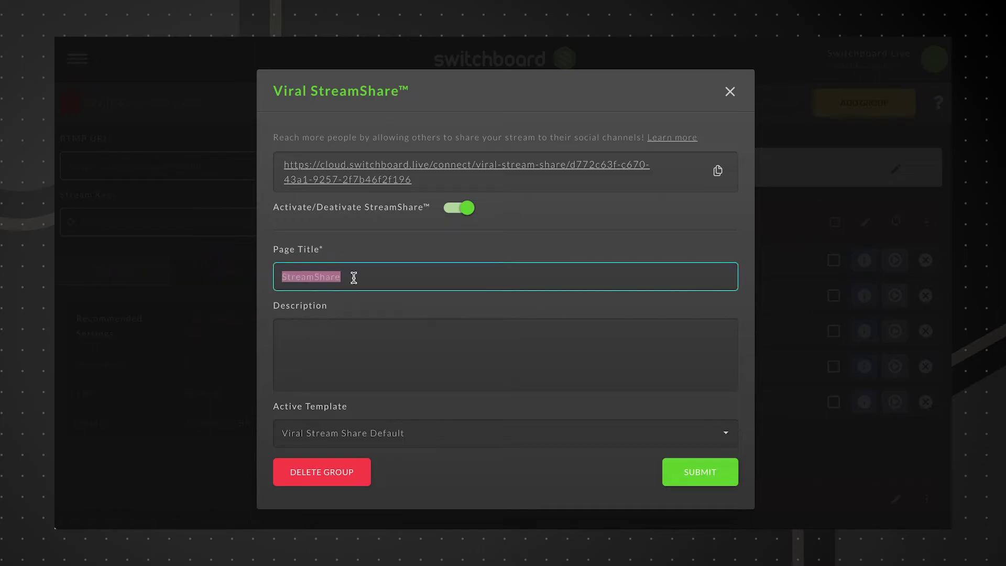
pyautogui.write('Thanks for your Support!')
pyautogui.press('Tab')
pyautogui.write('tha')
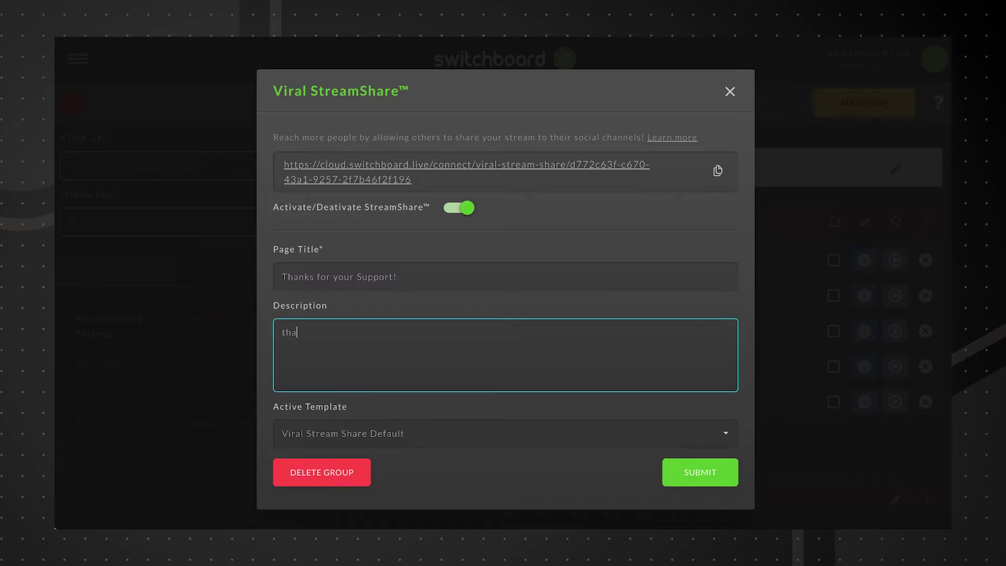
pyautogui.press('BackSpace')
pyautogui.press('BackSpace')
pyautogui.press('BackSpace')
pyautogui.write('T')
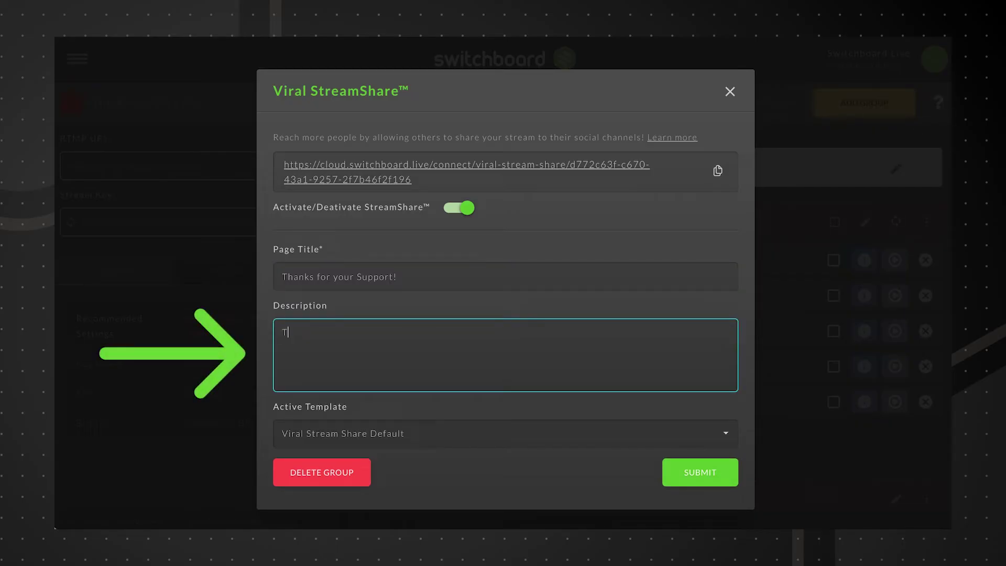
pyautogui.write('hank you so much for your amazing support!')
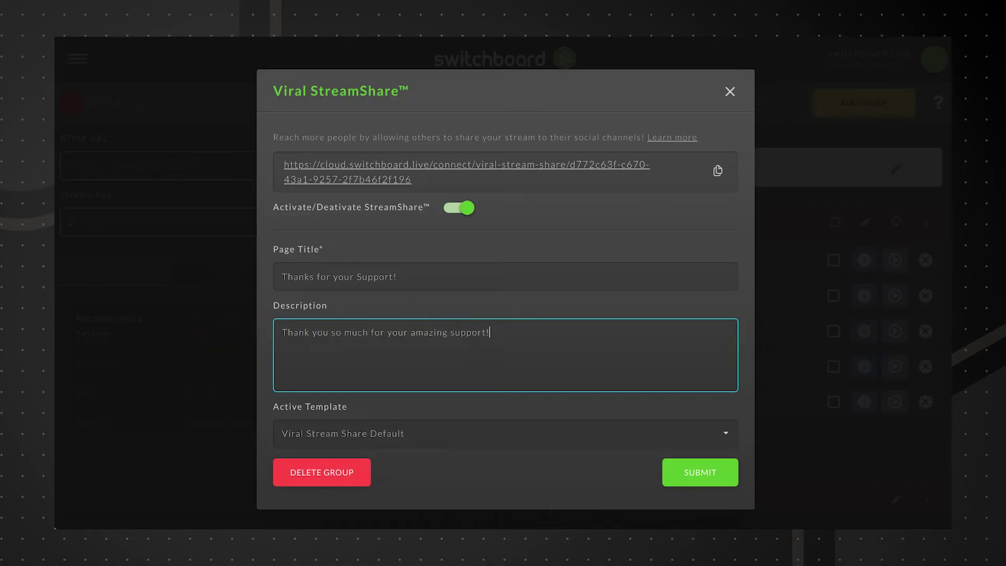
pyautogui.write(" I'd")
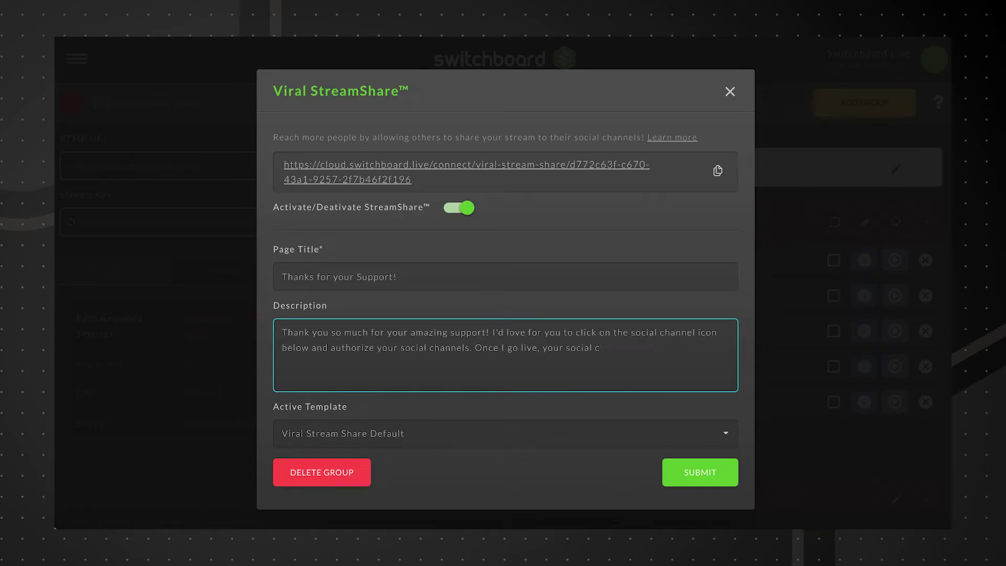
pyautogui.write('hannels wi')
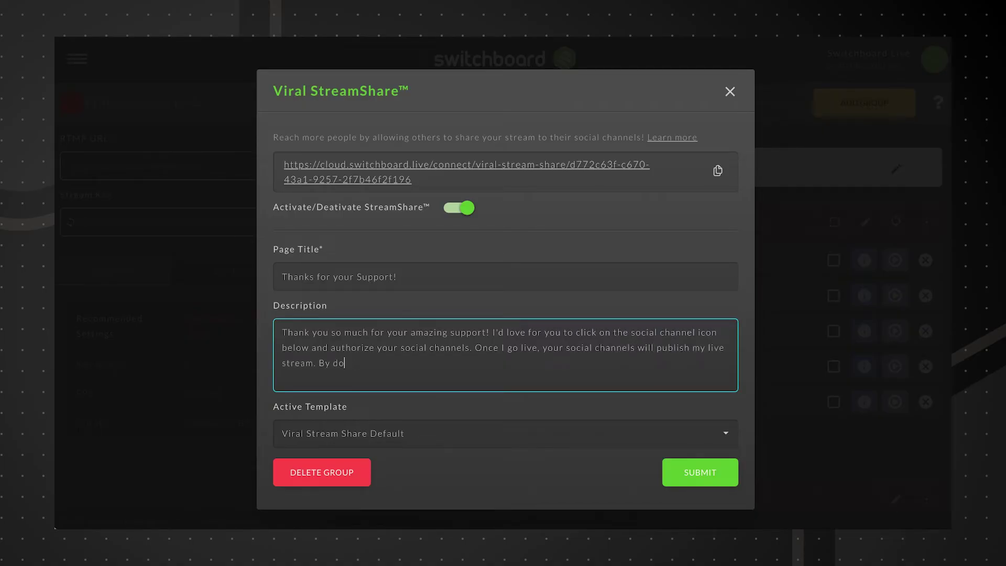
pyautogui.write('ing this, you')
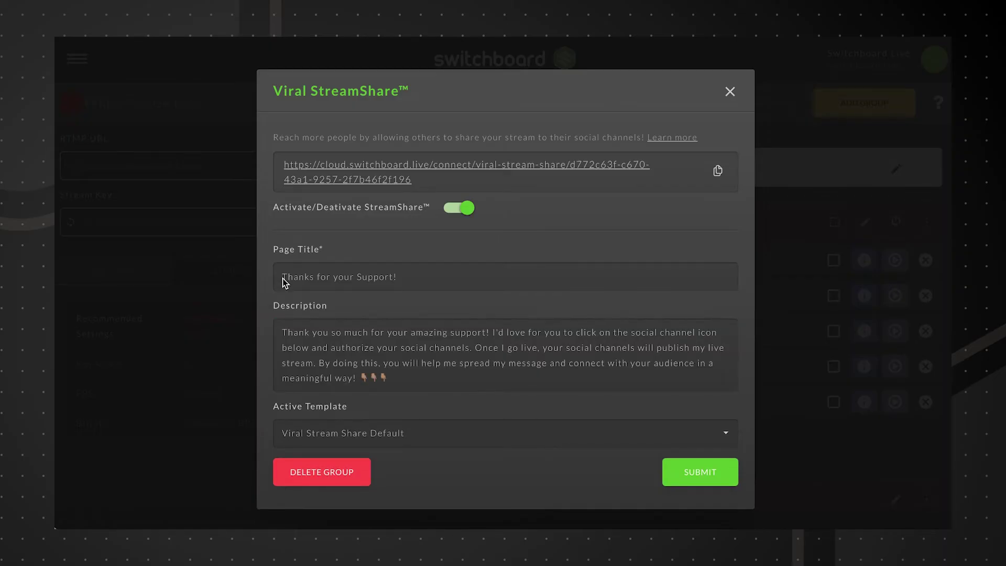
pyautogui.click(285, 277)
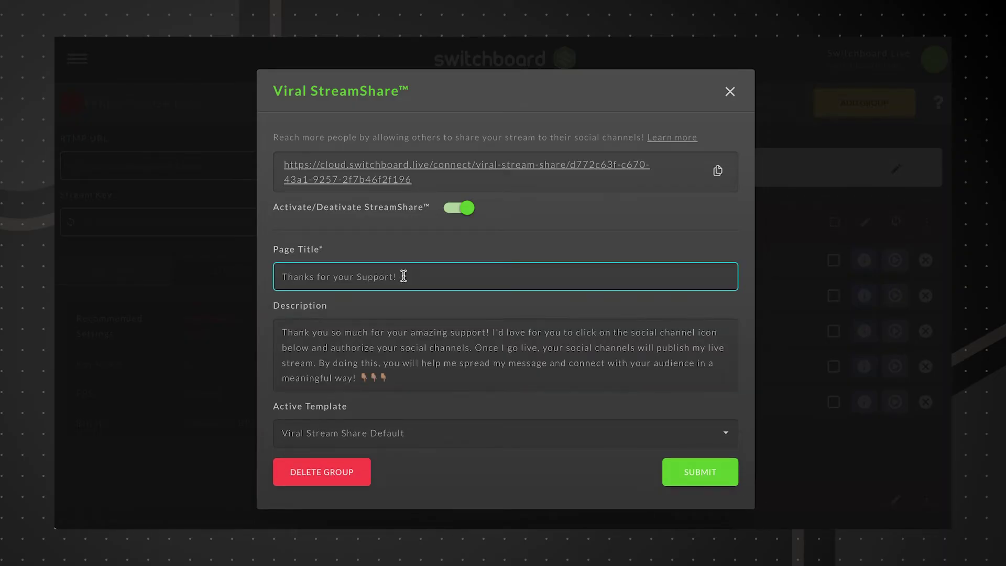
pyautogui.write('🙏')
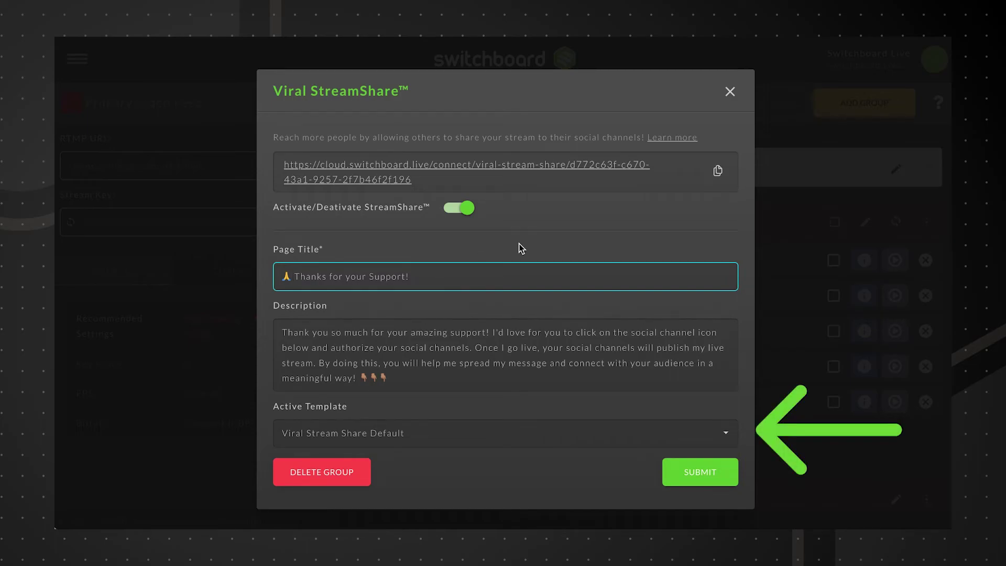
# - Choose HowTo as the active template and submit the StreamShare group settings
pyautogui.click(726, 433)
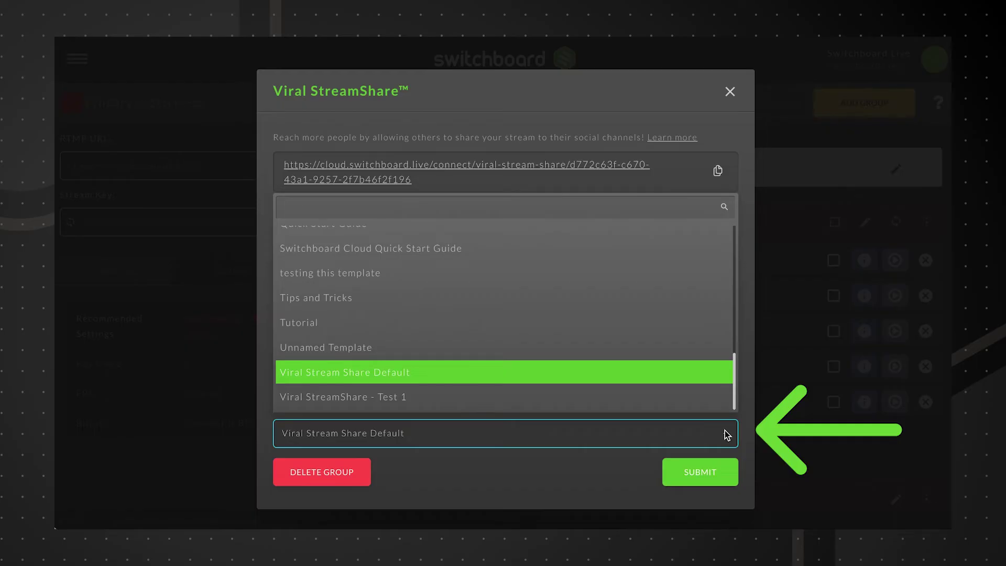
pyautogui.write('how')
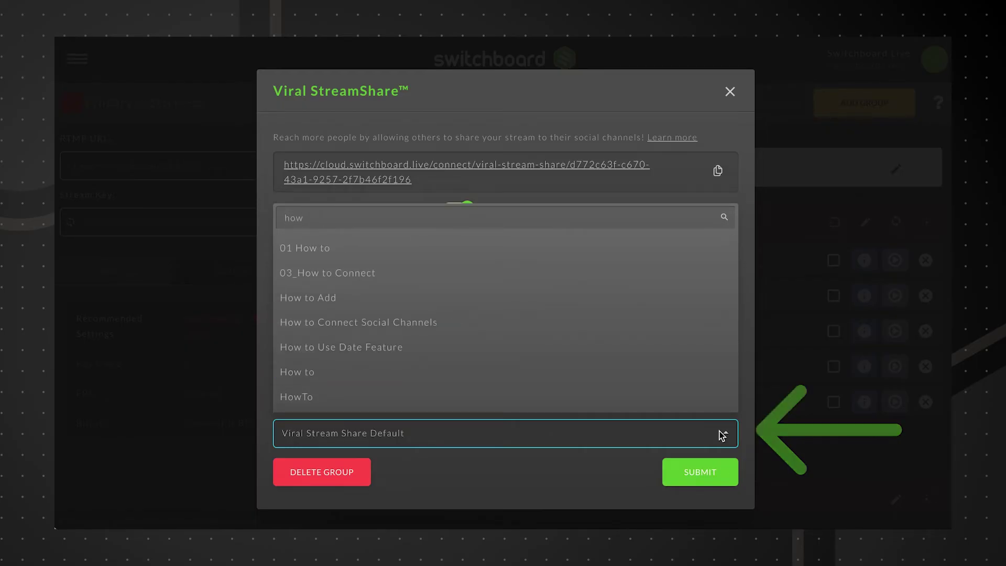
pyautogui.write('t')
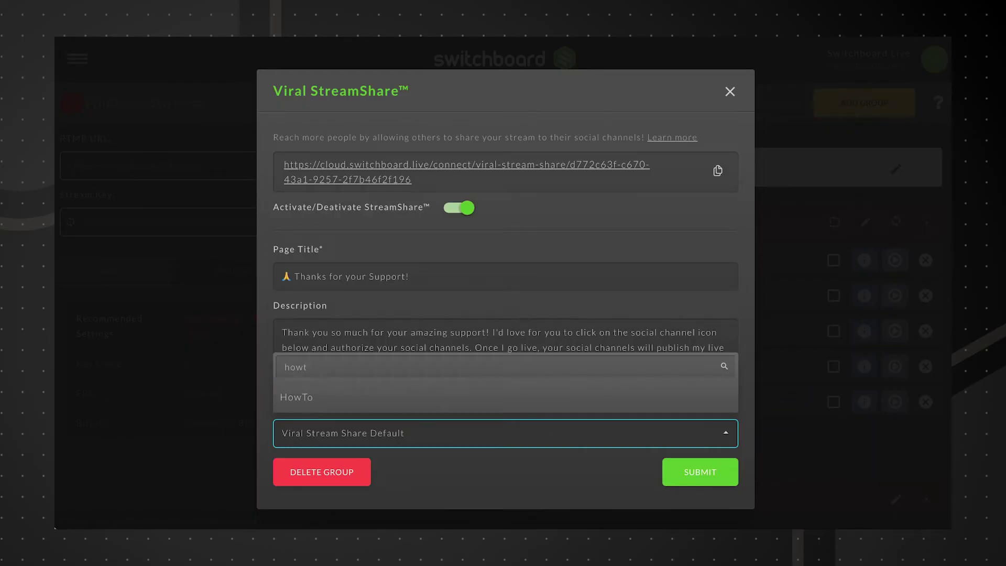
pyautogui.click(379, 408)
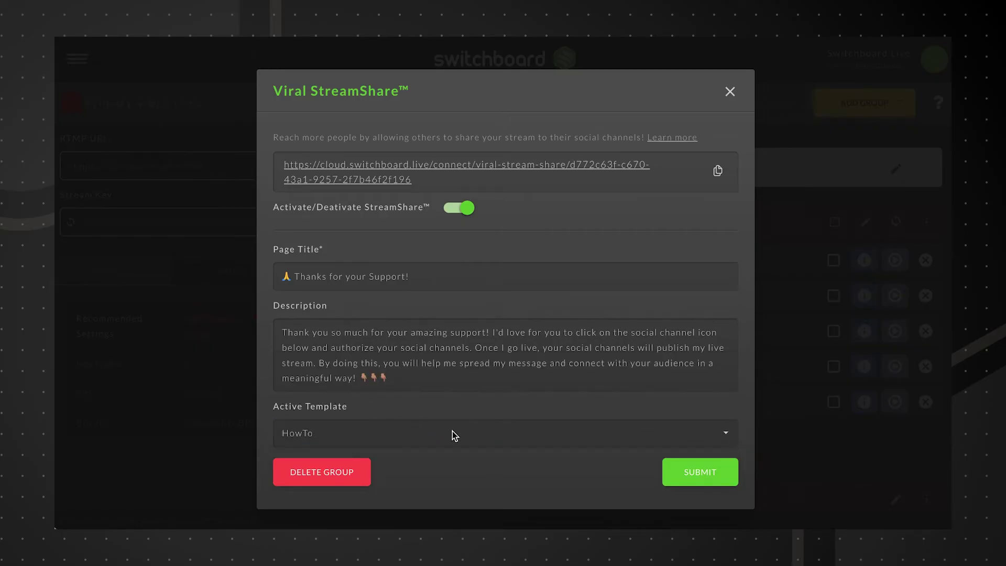
pyautogui.click(693, 468)
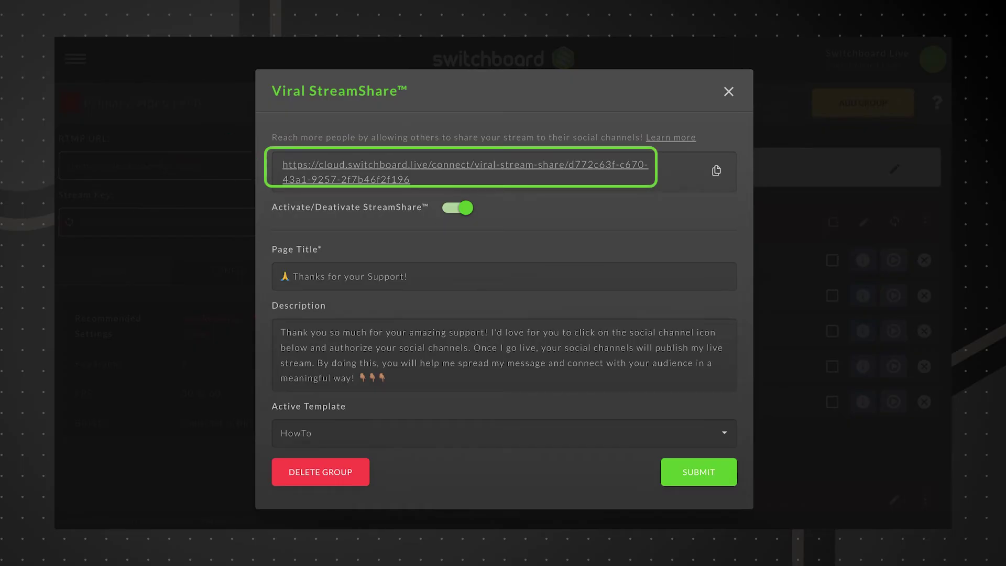
pyautogui.click(577, 168)
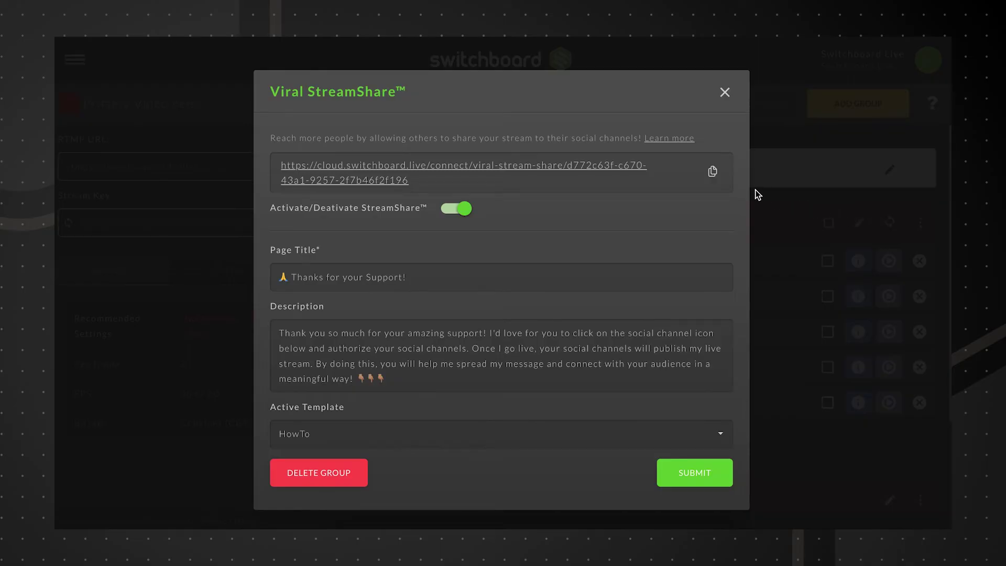
pyautogui.click(712, 171)
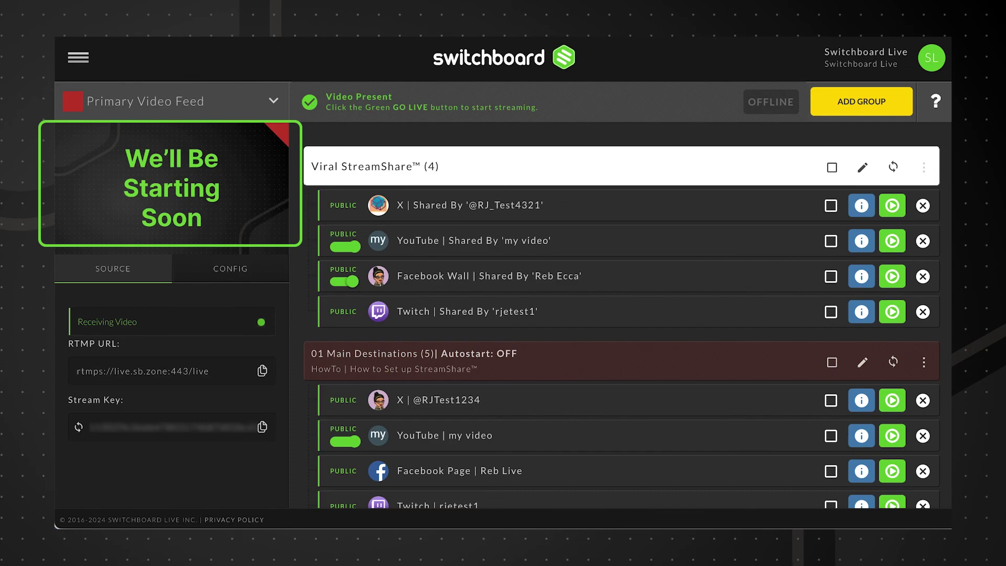
# - Select all nine destinations in both groups and go live to them
pyautogui.click(832, 168)
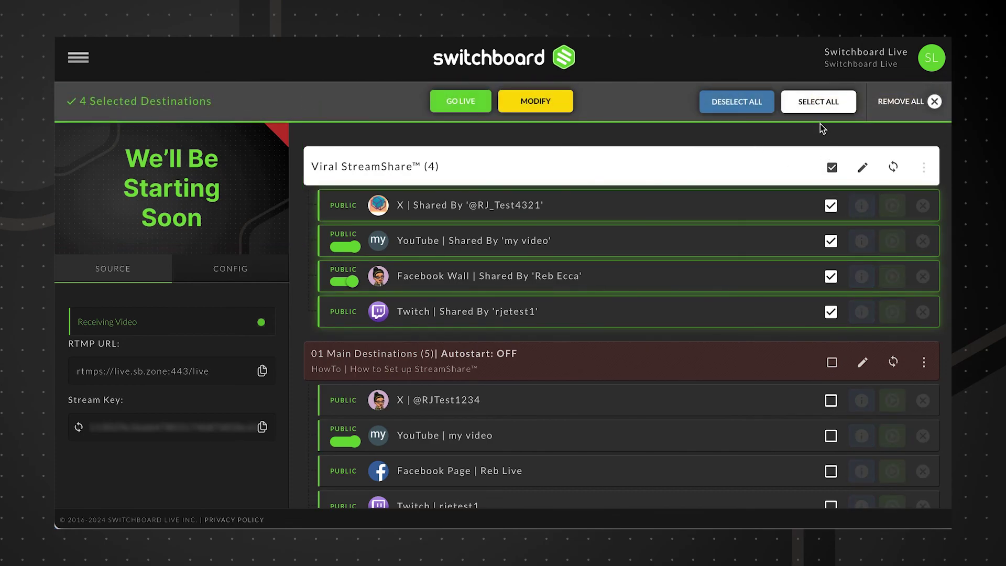
pyautogui.click(819, 102)
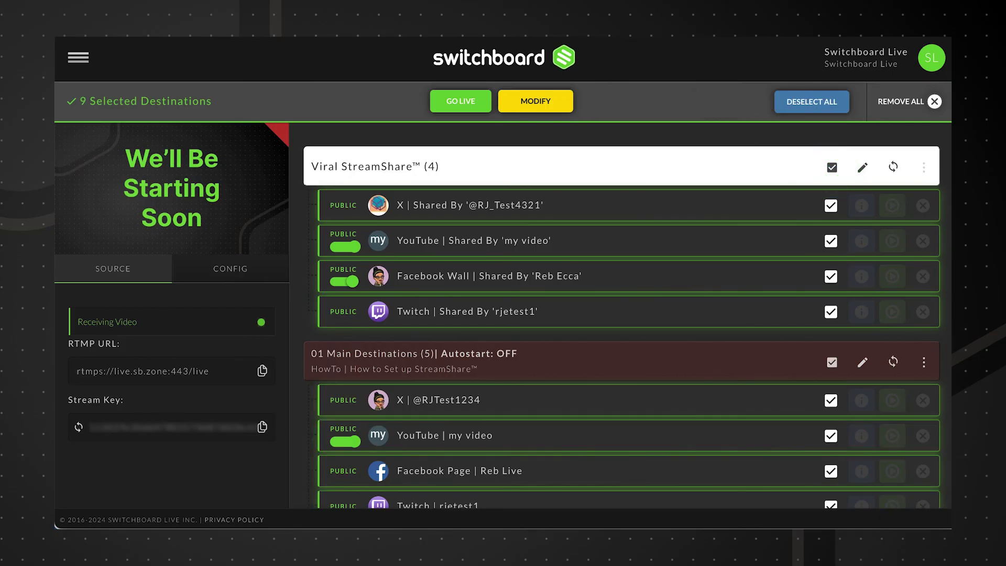
pyautogui.scroll(-2, 761, 284)
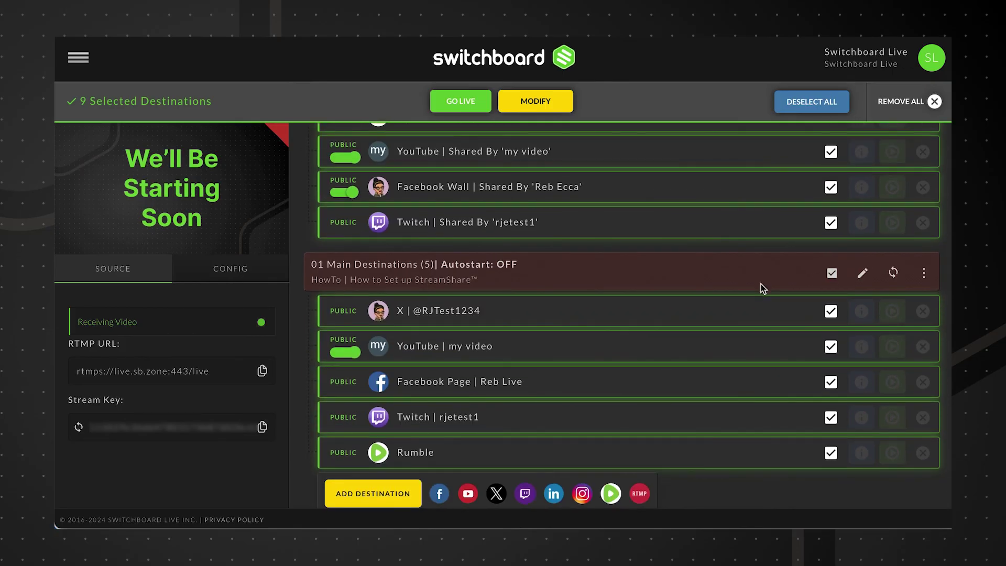
pyautogui.scroll(2, 761, 284)
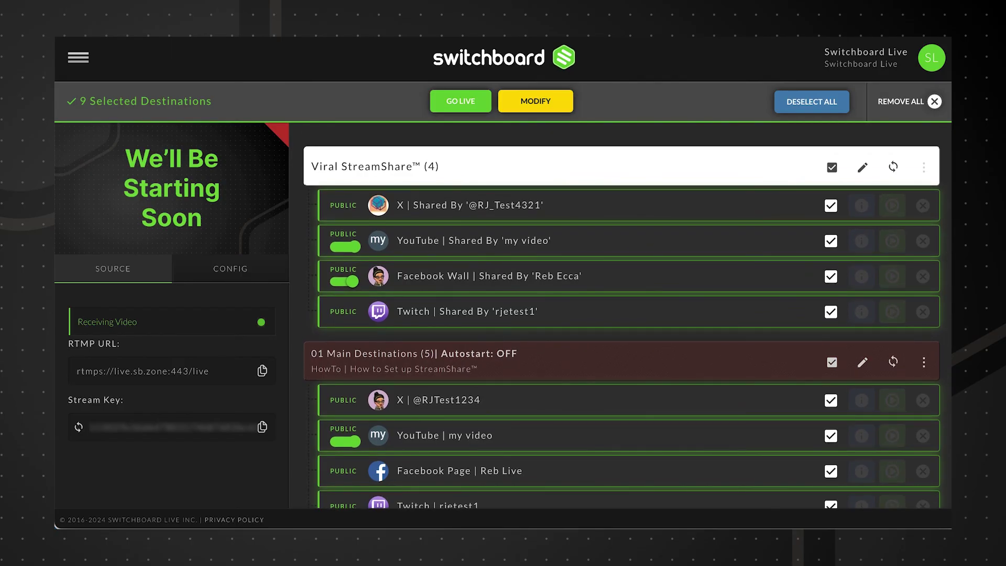
pyautogui.click(480, 108)
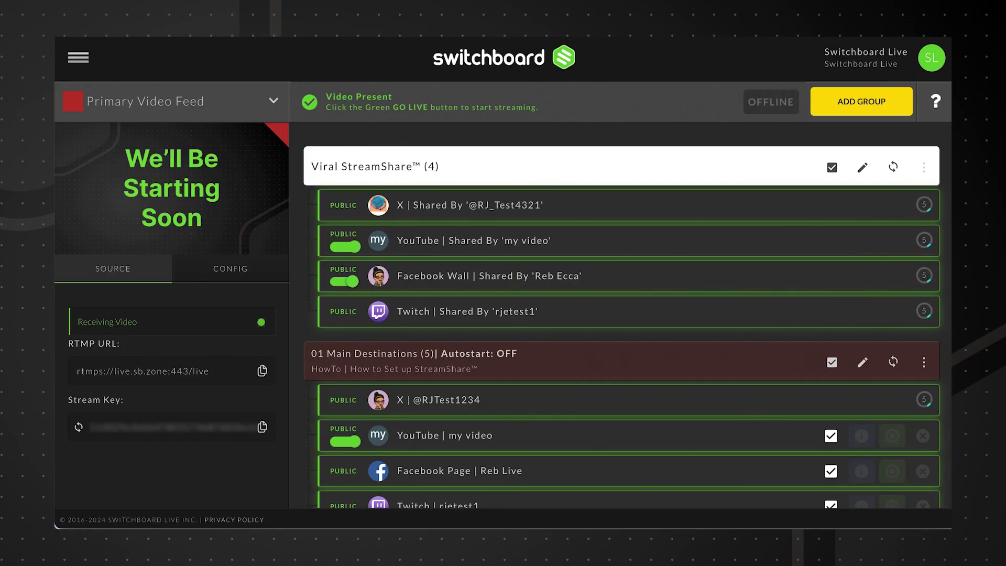